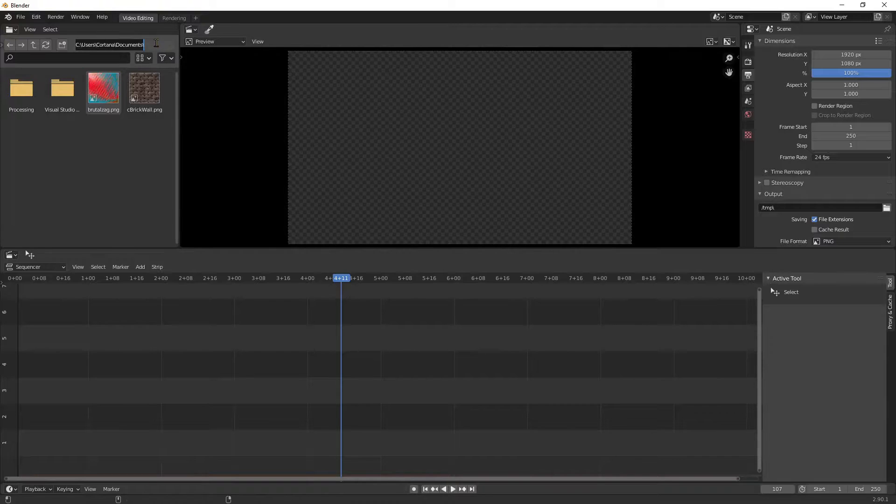
pyautogui.write('\\R')
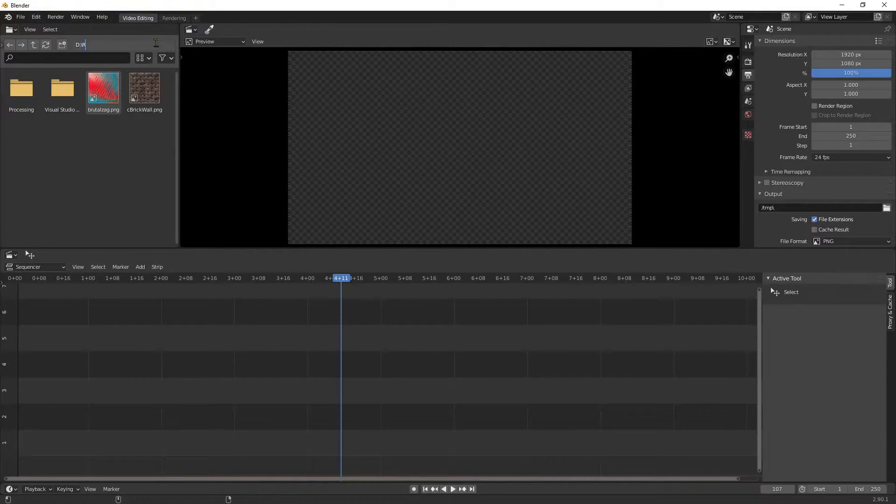
pyautogui.write('EC')
pyautogui.press('Return')
pyautogui.scroll(-3, 147, 201)
pyautogui.scroll(-10, 147, 200)
pyautogui.moveTo(104, 152); pyautogui.dragTo(212, 337)
pyautogui.moveTo(278, 335); pyautogui.dragTo(286, 438)
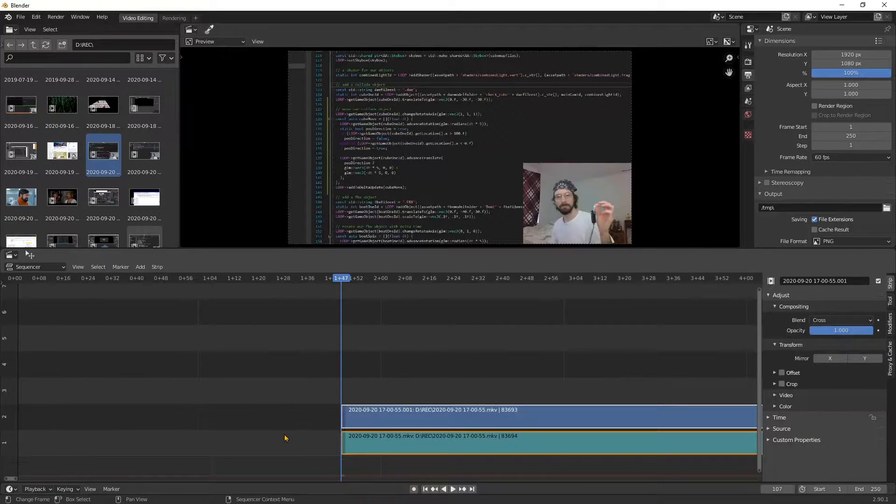
# Return the playhead to frame 0 and move the video and audio strips together to start there
pyautogui.moveTo(347, 284); pyautogui.dragTo(14, 282)
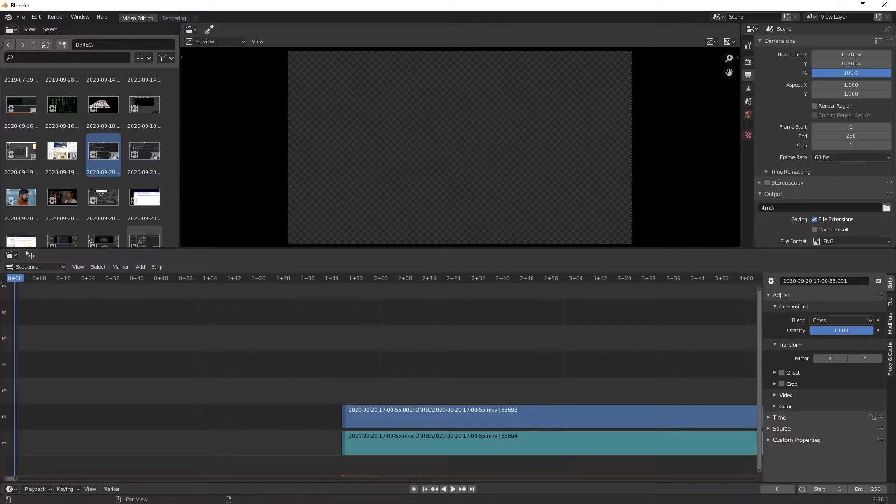
pyautogui.moveTo(340, 361); pyautogui.dragTo(437, 451)
pyautogui.press('g')
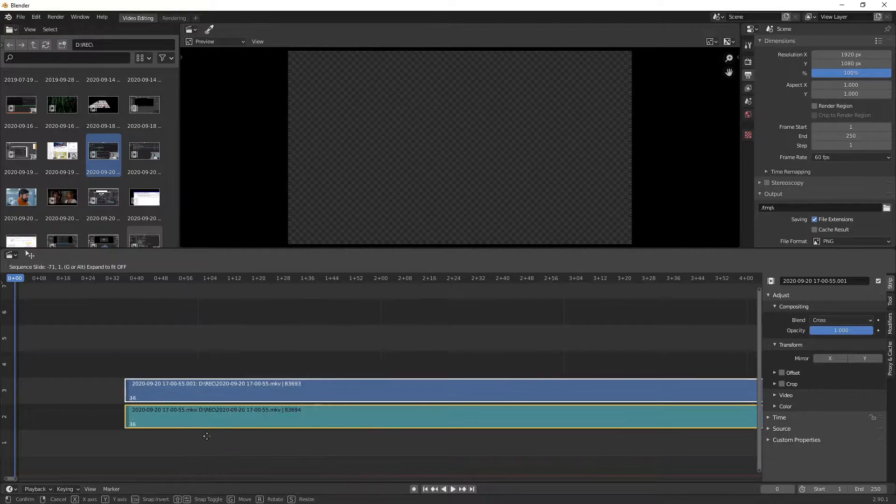
pyautogui.click(102, 455)
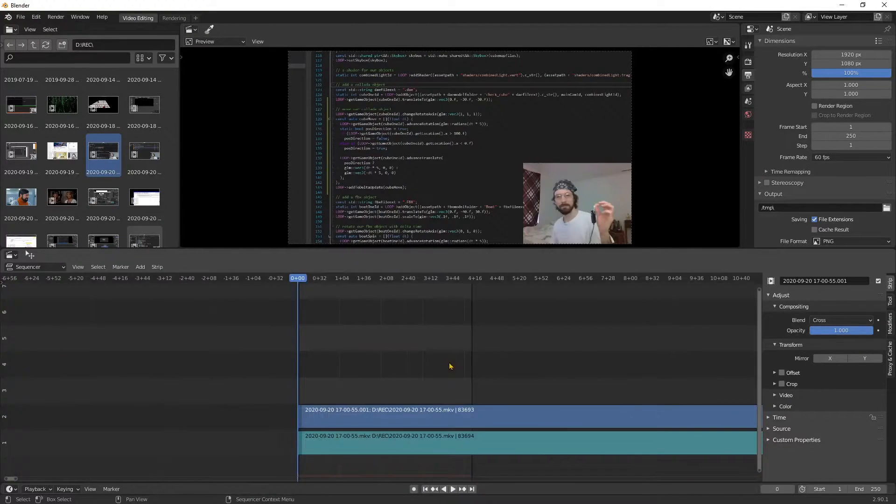
pyautogui.scroll(-12, 475, 356)
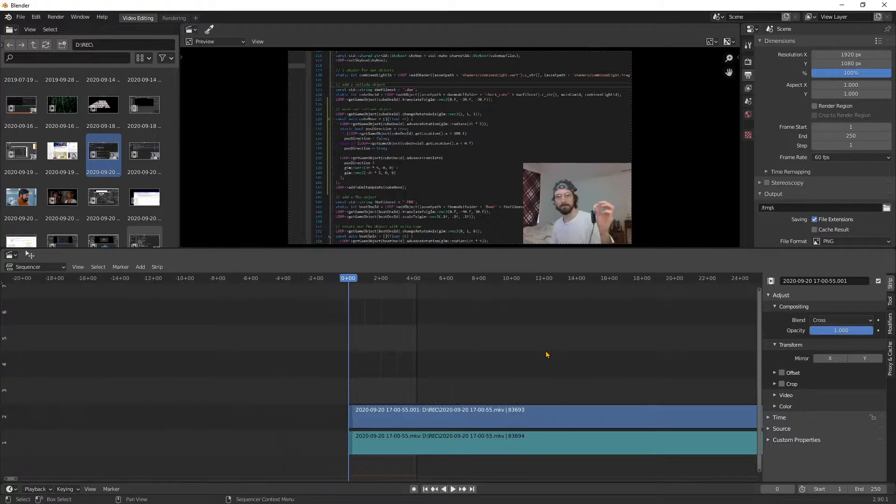
# Copy the frame number at the clip's end, 83693, into the scene's end frame
pyautogui.press('pageup')
pyautogui.doubleClick(777, 489)
pyautogui.hotkey('ctrl', 'c')
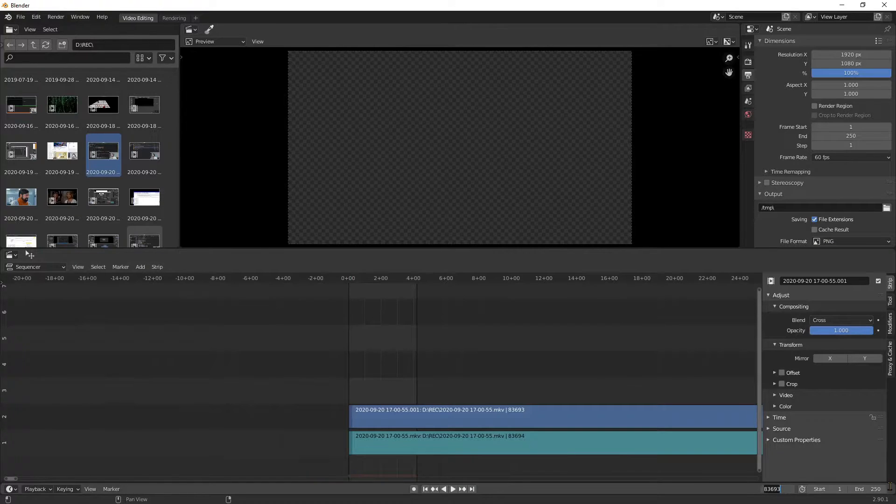
pyautogui.doubleClick(871, 491)
pyautogui.hotkey('ctrl', 'v')
pyautogui.press('Return')
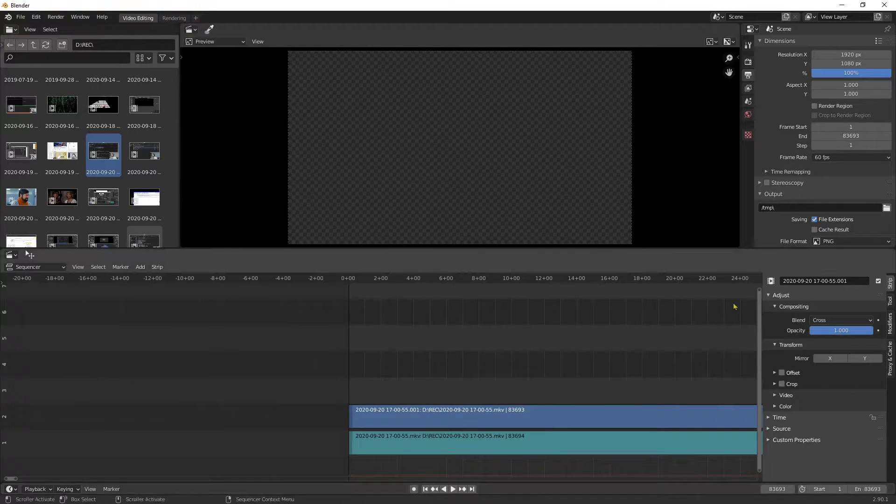
# Set the output file format to FFmpeg video and choose AAC as the audio codec
pyautogui.click(851, 240)
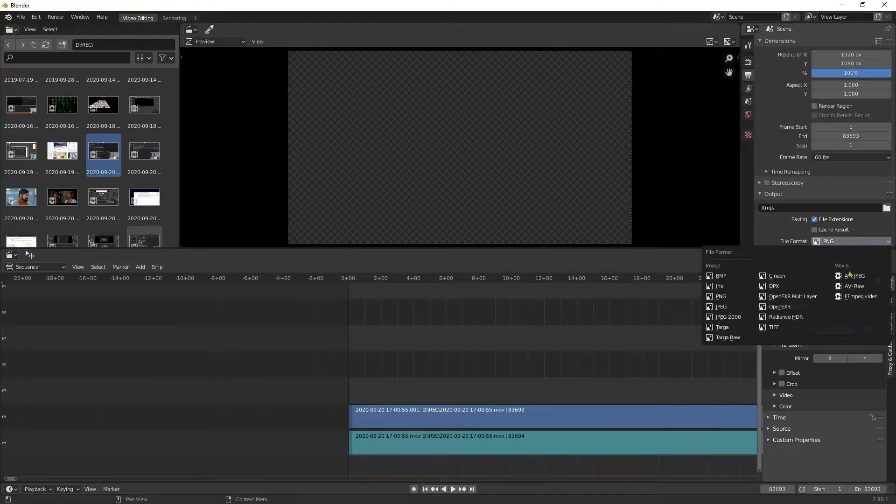
pyautogui.click(862, 297)
pyautogui.scroll(-2, 798, 208)
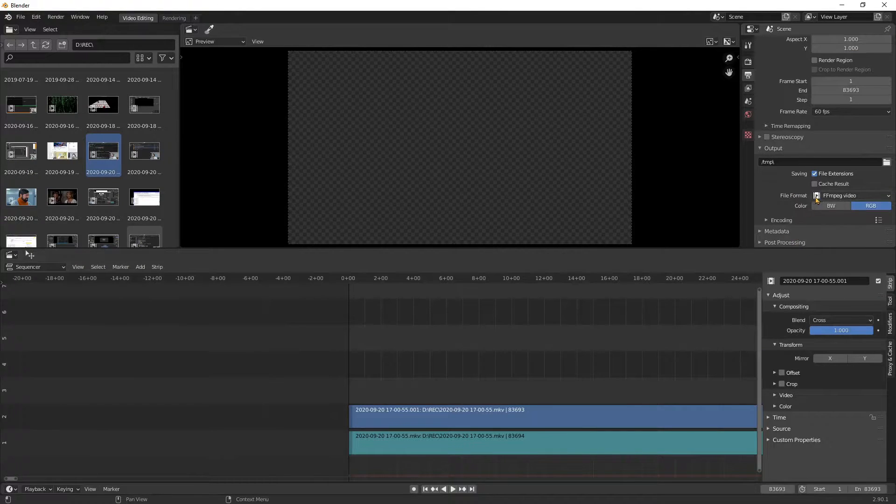
pyautogui.click(782, 221)
pyautogui.scroll(-4, 794, 220)
pyautogui.click(835, 217)
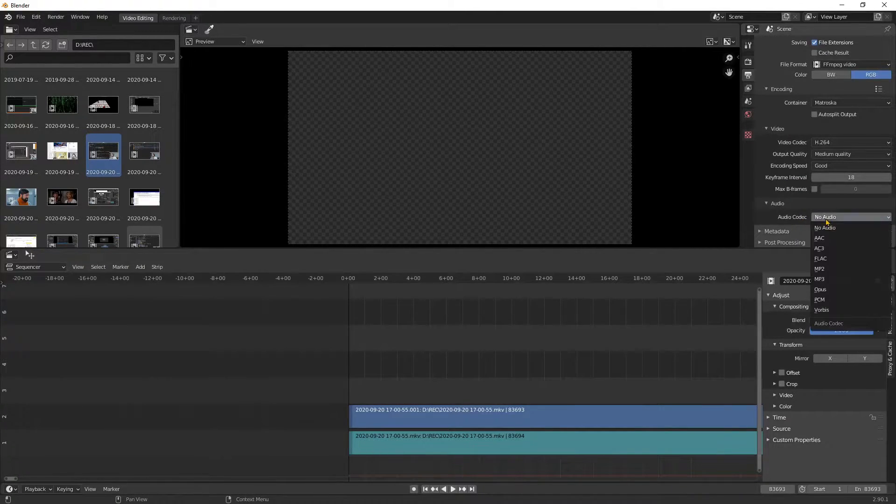
pyautogui.click(836, 238)
# Set the render output folder to D:\RENDER\
pyautogui.scroll(3, 790, 215)
pyautogui.scroll(2, 797, 181)
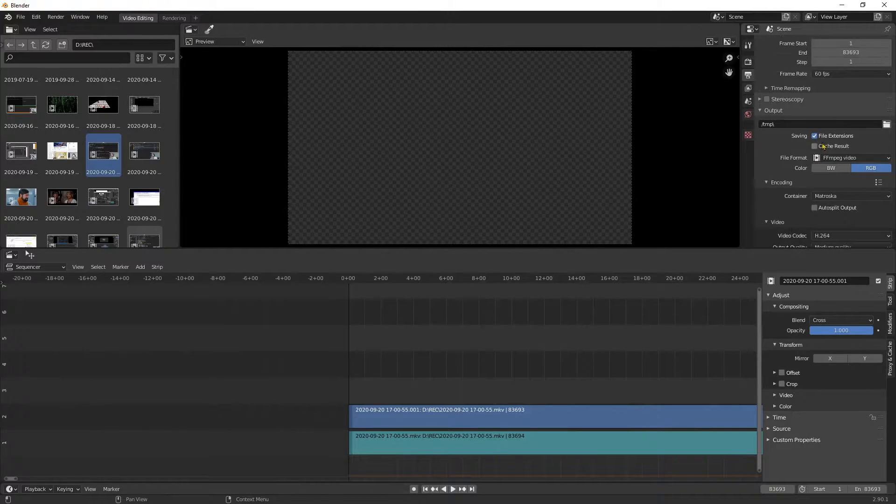
pyautogui.click(886, 124)
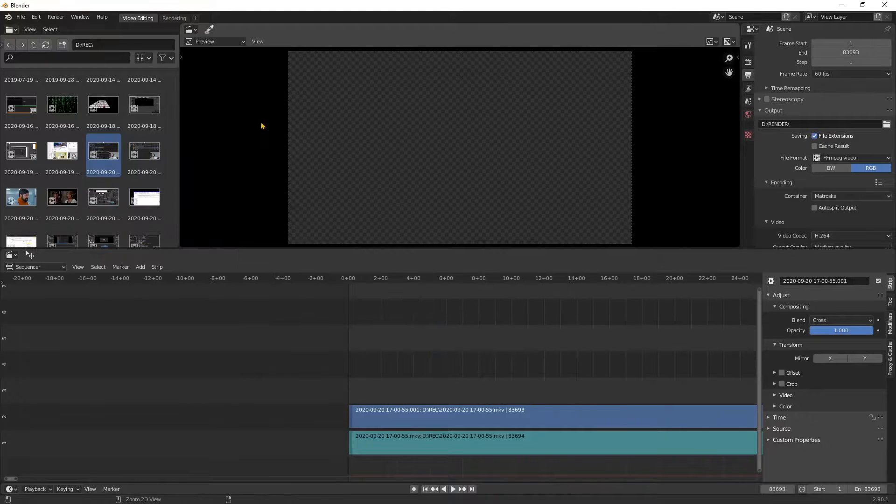
# Save the project as demoproxy in D:\Documents\
pyautogui.hotkey('ctrl', 's')
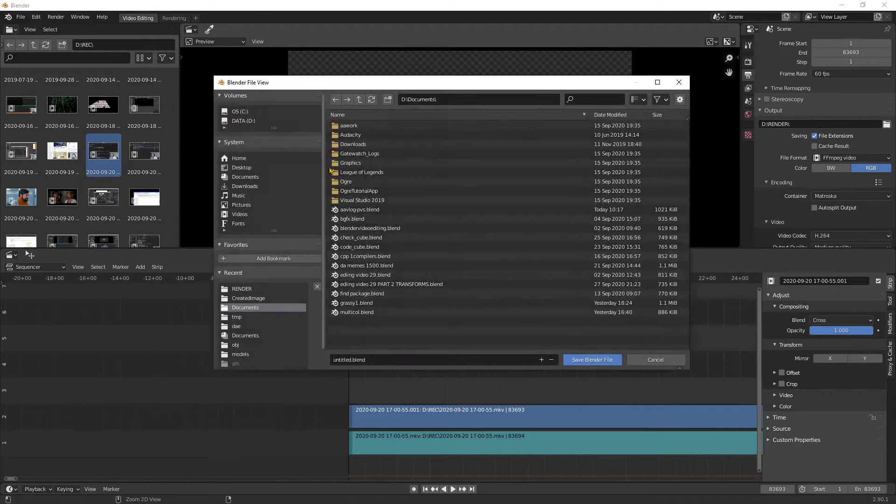
pyautogui.click(339, 359)
pyautogui.write('demoproxy')
pyautogui.press('Return')
# Frame the full length of the recording's strips in the sequencer timeline
pyautogui.scroll(-7, 340, 389)
pyautogui.moveTo(12, 480); pyautogui.dragTo(82, 480)
pyautogui.scroll(-4, 310, 425)
pyautogui.scroll(9, 327, 430)
pyautogui.scroll(4, 185, 440)
pyautogui.scroll(6, 188, 440)
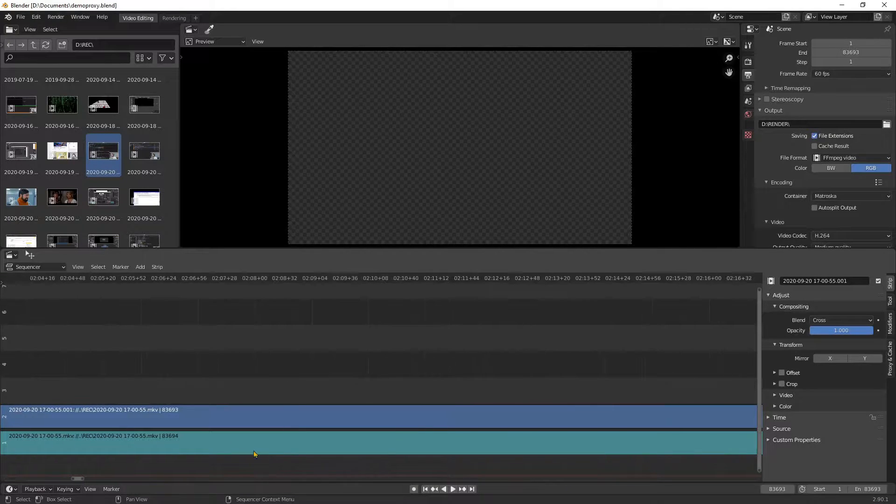
pyautogui.scroll(-3, 616, 348)
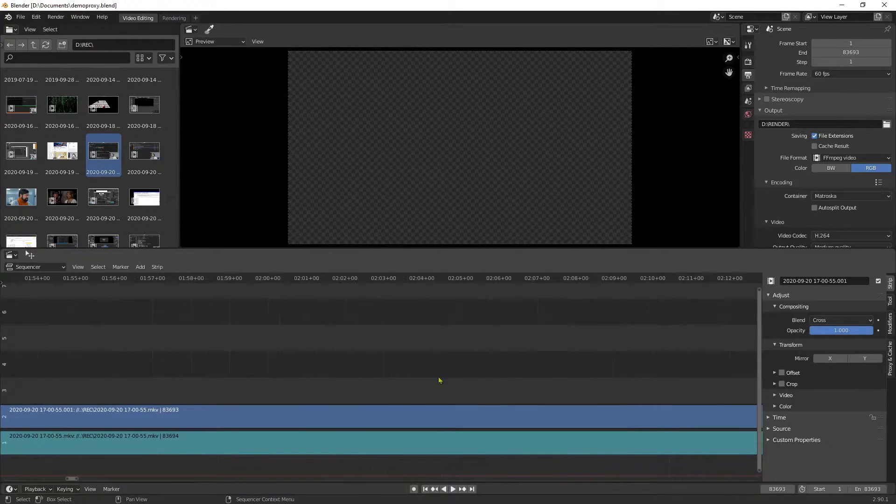
pyautogui.moveTo(175, 355); pyautogui.dragTo(719, 345, button='middle')
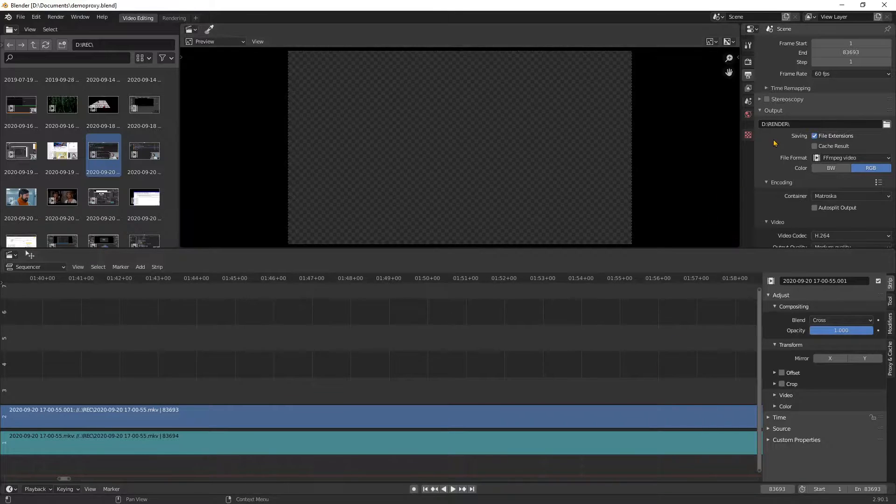
pyautogui.scroll(-8, 552, 312)
pyautogui.scroll(-20, 423, 384)
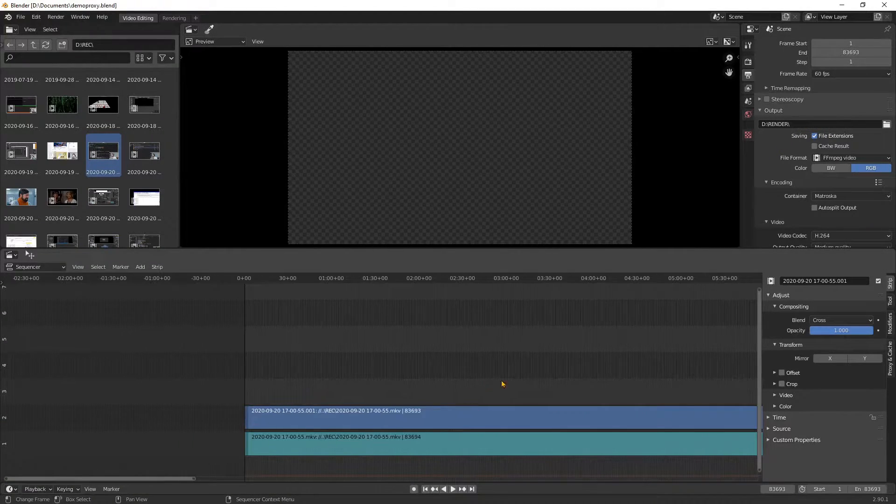
pyautogui.moveTo(635, 363); pyautogui.dragTo(425, 314, button='middle')
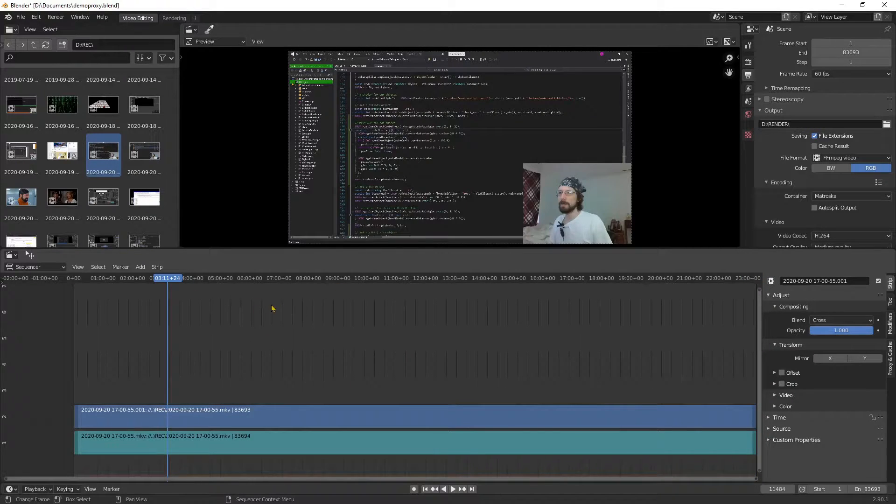
# Jump the playhead to several points along the recording and briefly play it to check preview responsiveness
pyautogui.click(316, 278)
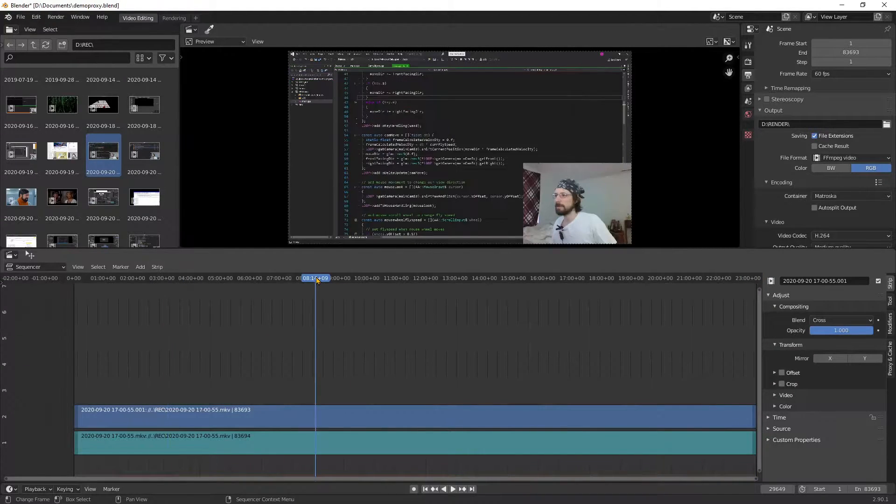
pyautogui.click(498, 280)
pyautogui.press('space')
pyautogui.press('space')
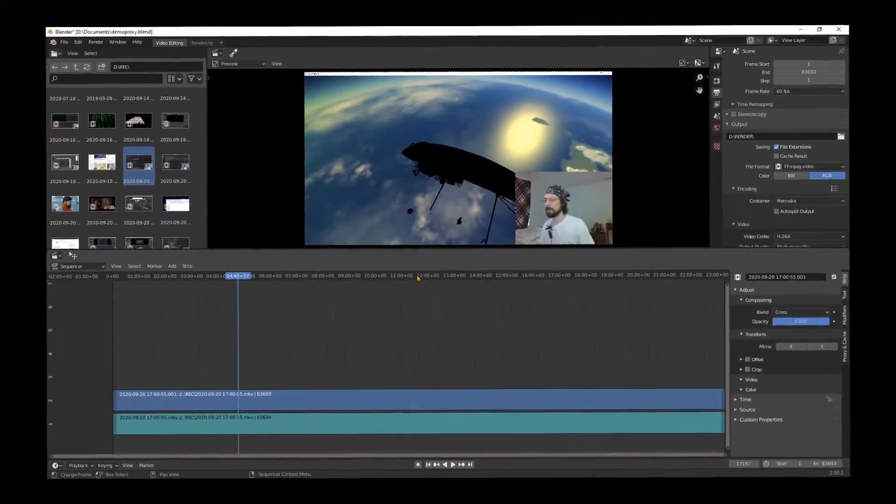
pyautogui.click(412, 278)
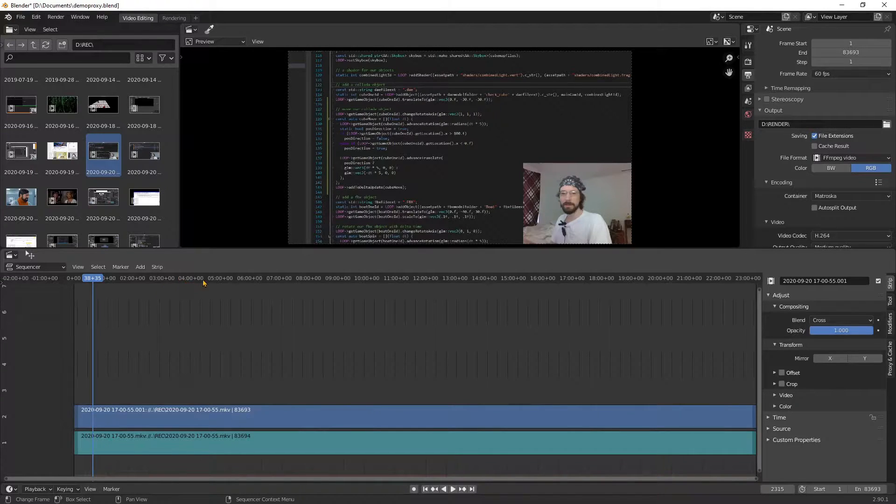
pyautogui.click(186, 279)
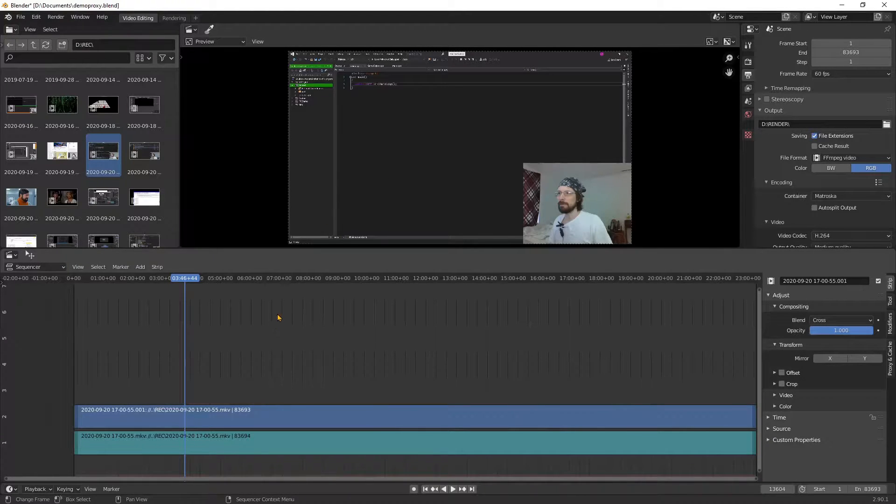
# Select the video strip and enable Strip Proxy & Timecode for it
pyautogui.scroll(4, 842, 91)
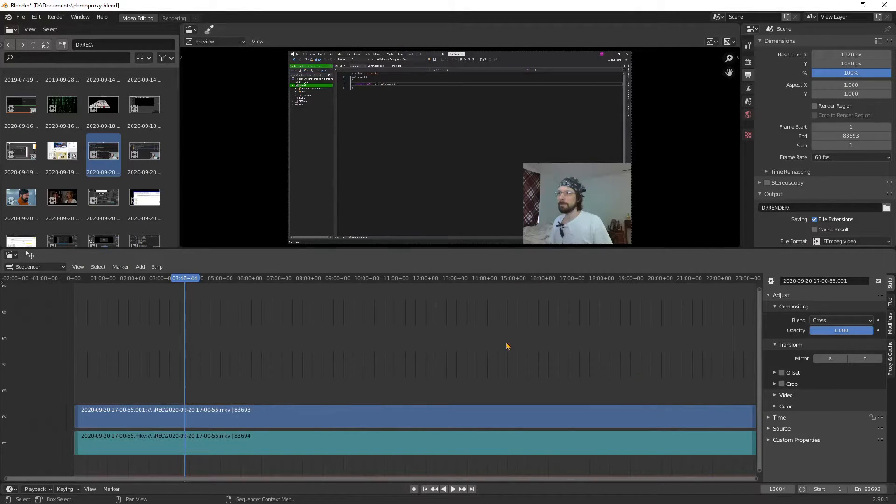
pyautogui.press('Home')
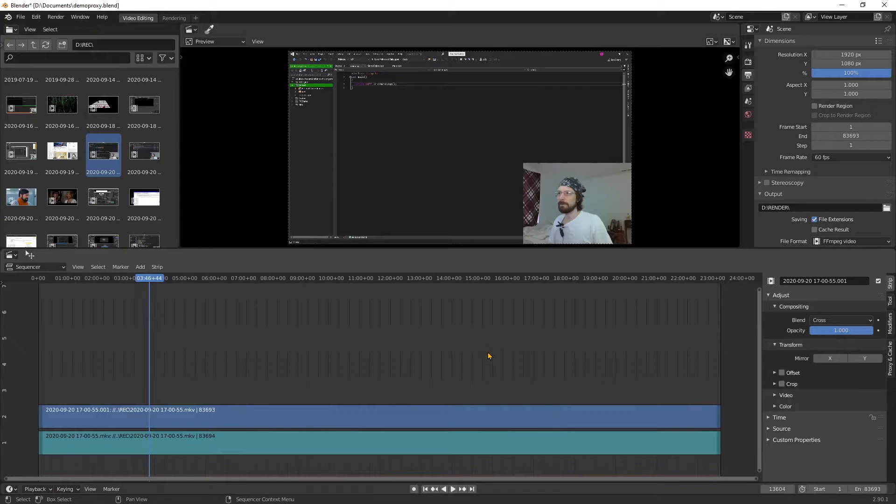
pyautogui.click(320, 413)
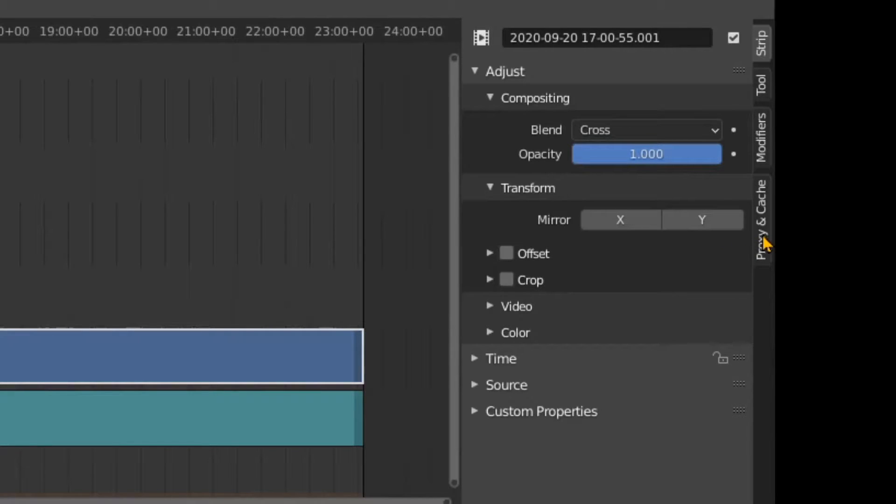
pyautogui.click(762, 220)
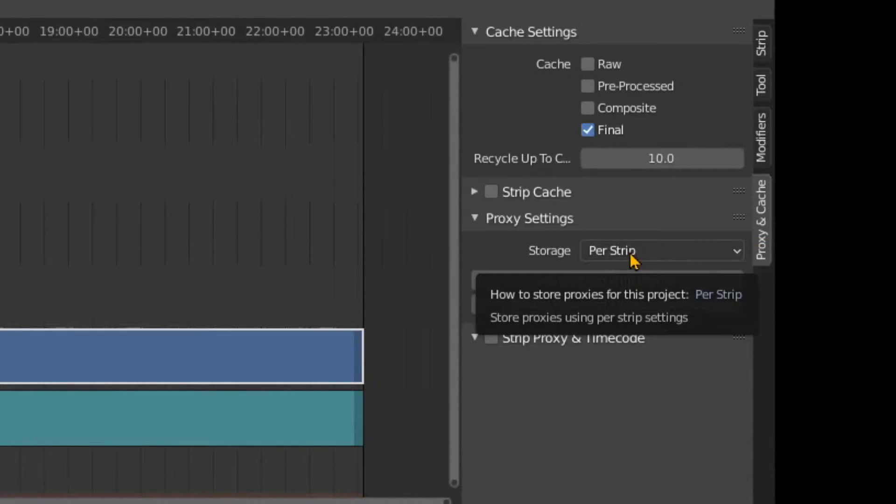
pyautogui.click(492, 337)
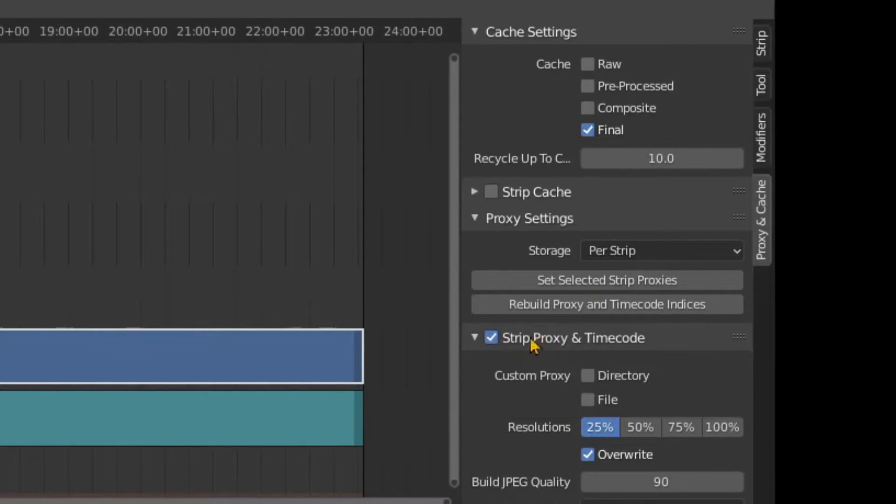
pyautogui.click(475, 222)
pyautogui.click(475, 223)
pyautogui.click(475, 223)
pyautogui.click(477, 224)
pyautogui.click(477, 223)
pyautogui.click(476, 220)
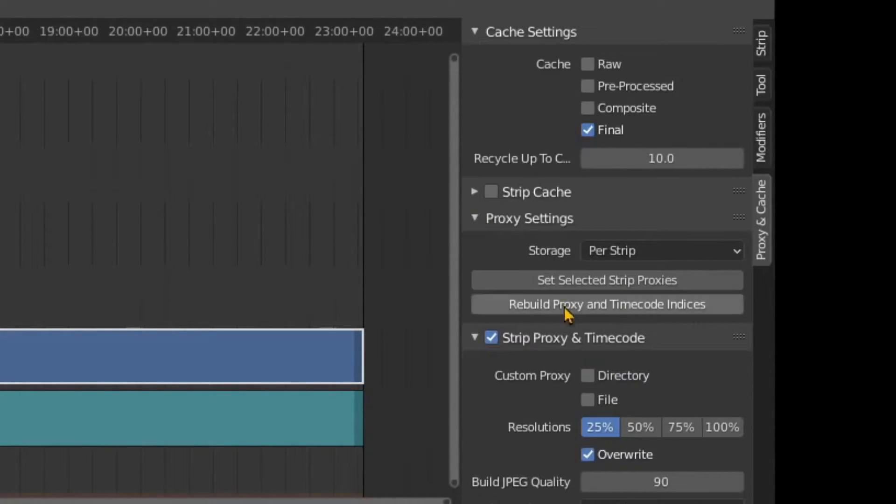
# Try different combinations of the 25%, 50% and 75% proxy resolutions, ending with only 25% enabled
pyautogui.scroll(-1, 566, 310)
pyautogui.click(597, 406)
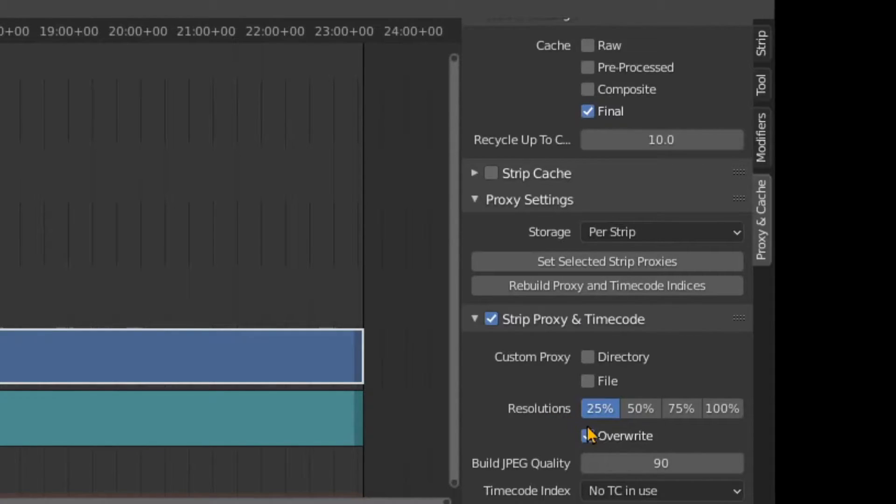
pyautogui.click(635, 411)
pyautogui.click(681, 407)
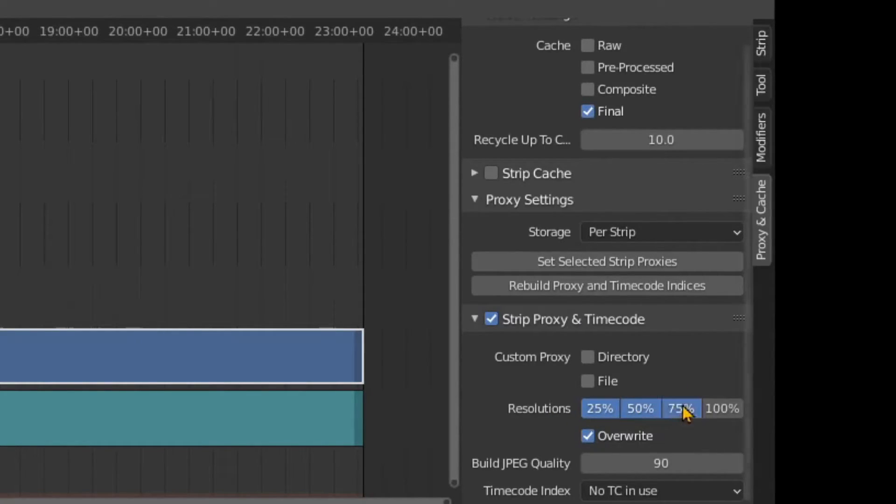
pyautogui.click(639, 412)
pyautogui.click(698, 410)
pyautogui.click(597, 411)
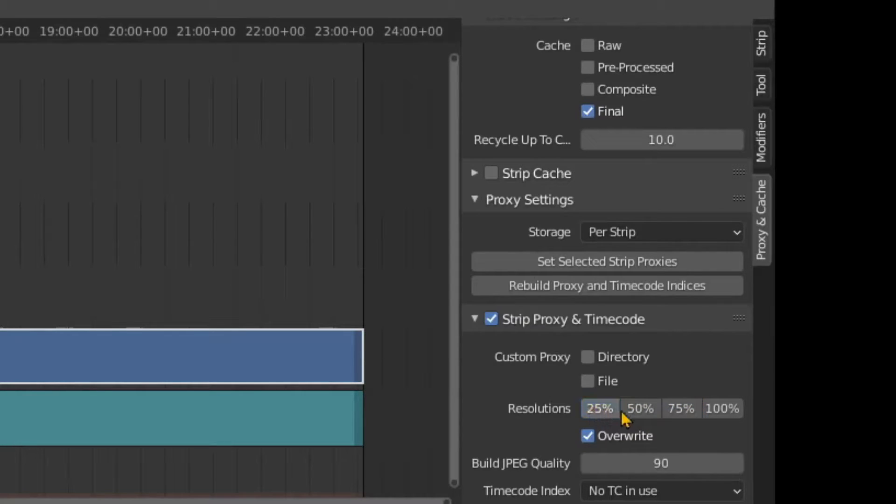
pyautogui.click(639, 411)
pyautogui.click(681, 409)
pyautogui.click(641, 405)
pyautogui.click(671, 413)
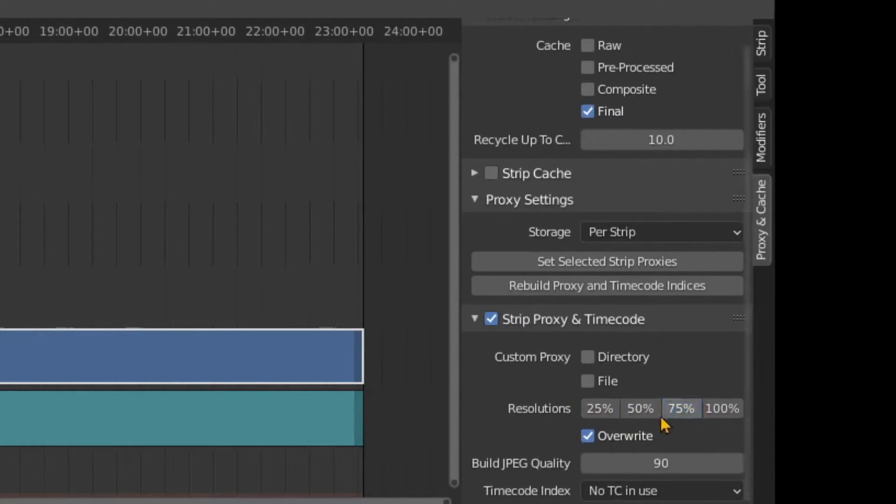
pyautogui.click(640, 411)
pyautogui.click(682, 409)
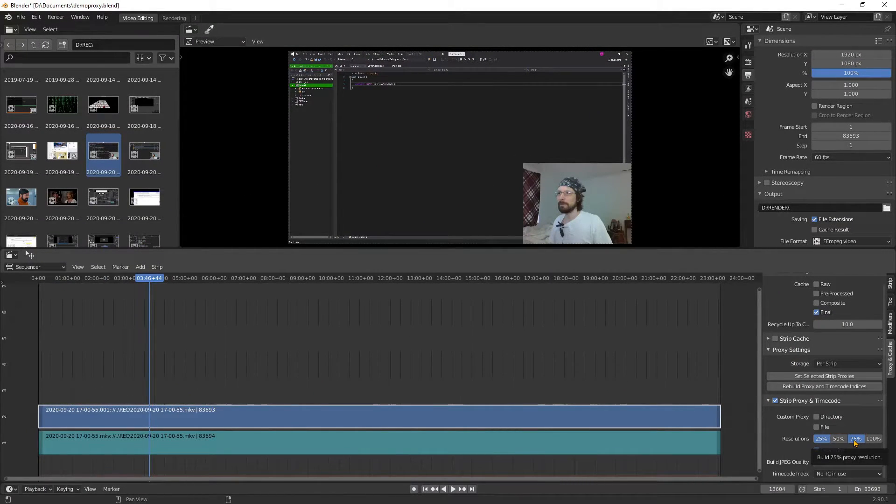
pyautogui.click(856, 442)
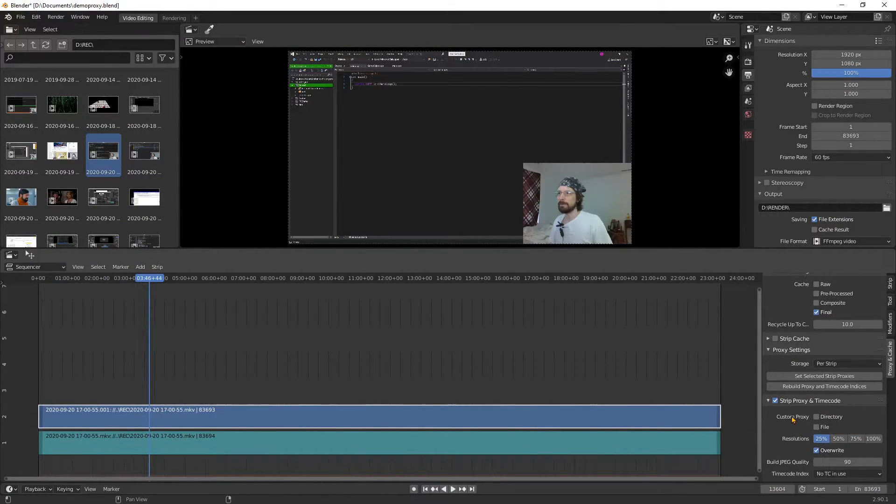
pyautogui.click(839, 440)
pyautogui.click(839, 441)
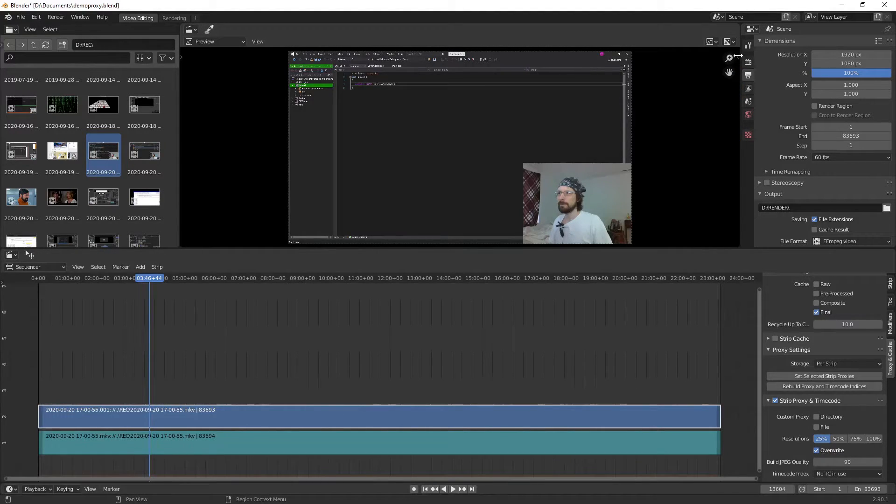
# Keep the upper sequencer area in Preview view and open its sidebar
pyautogui.click(211, 42)
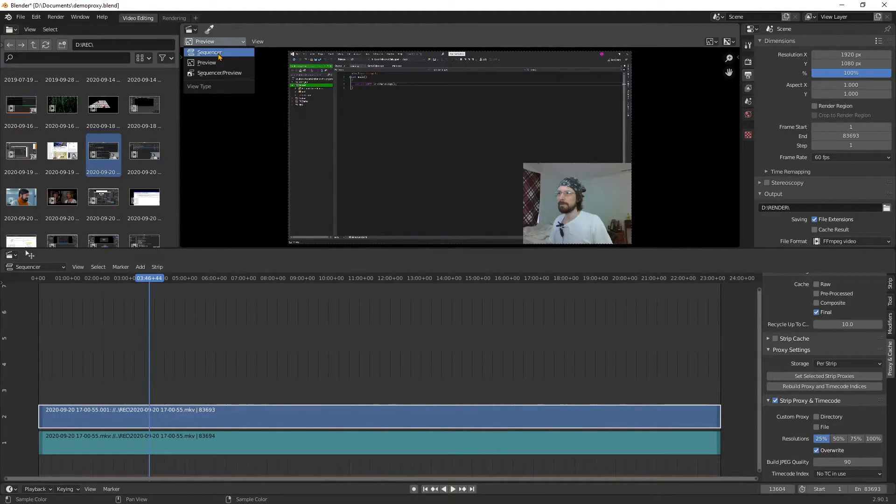
pyautogui.click(221, 63)
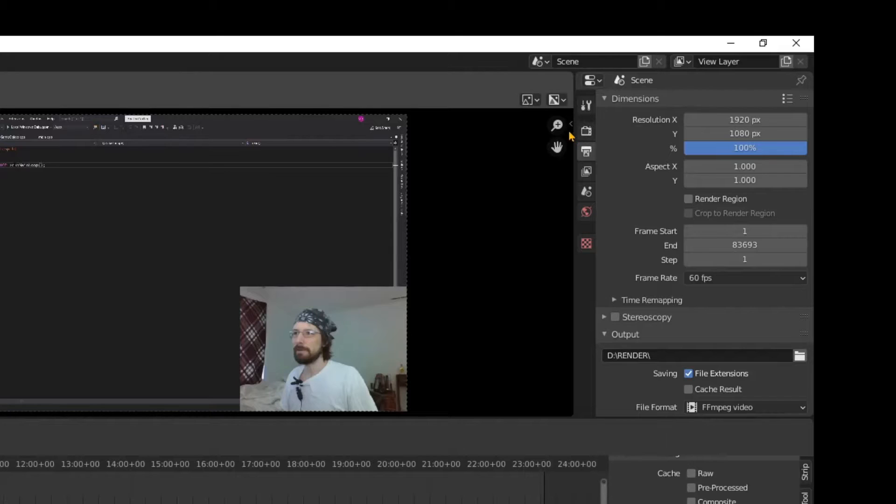
pyautogui.click(566, 128)
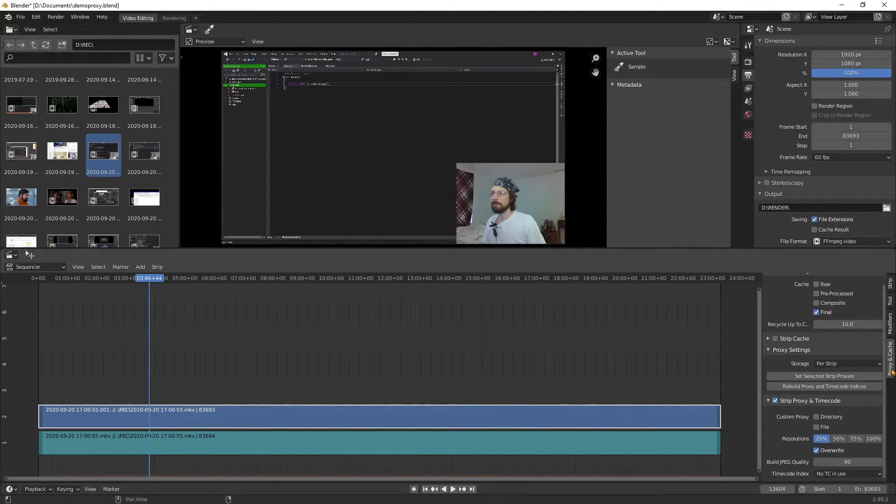
# Rebuild the proxy and timecode indices for the selected video strip
pyautogui.click(770, 340)
pyautogui.click(769, 339)
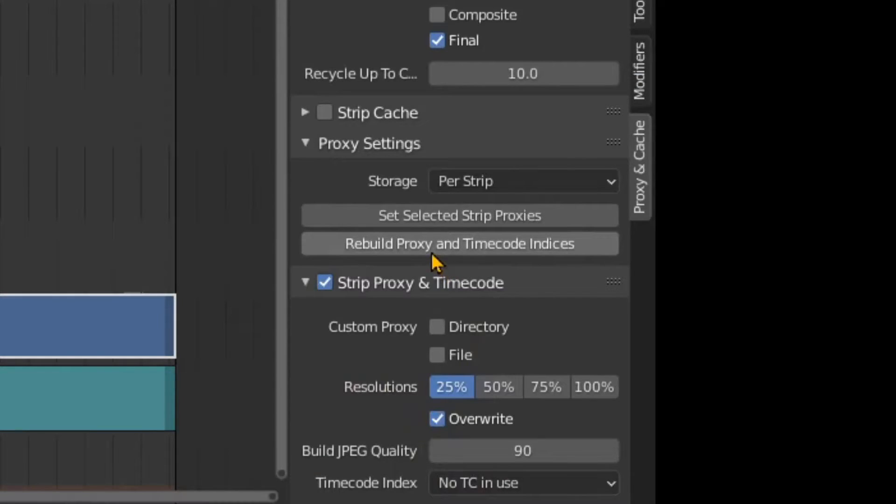
pyautogui.click(471, 248)
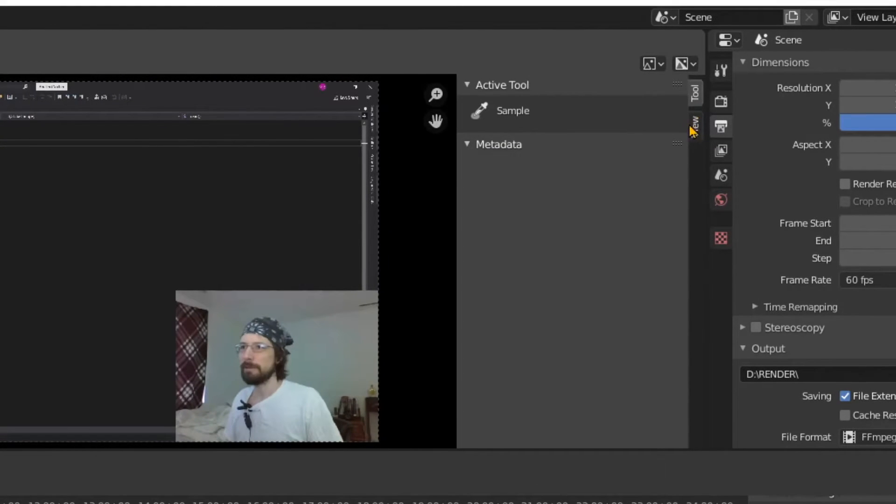
# Set the preview's Proxy Render Size to Proxy size 25%
pyautogui.click(694, 125)
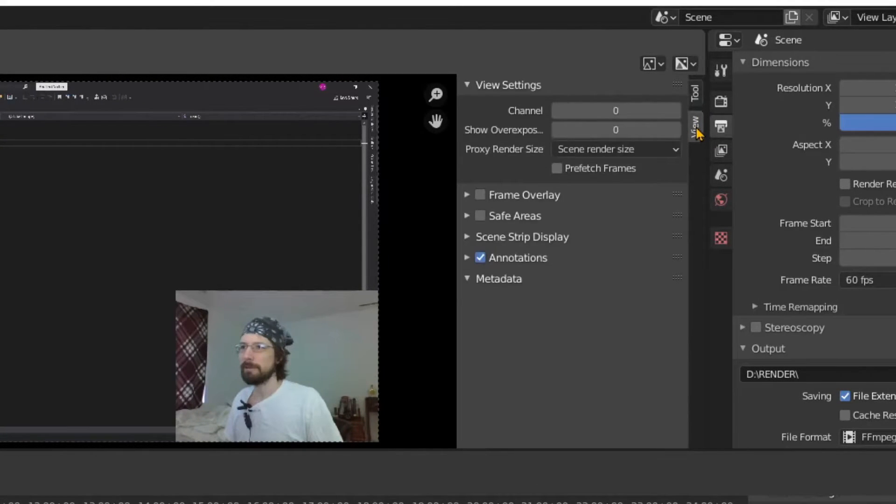
pyautogui.click(695, 103)
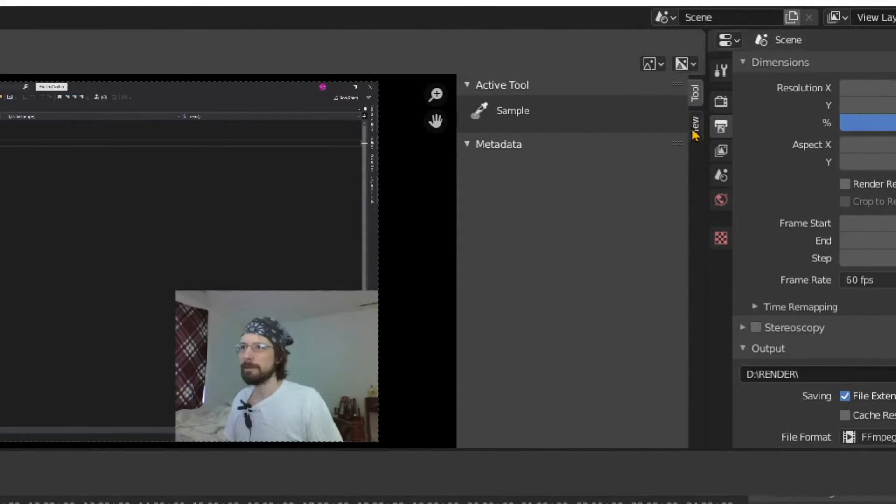
pyautogui.click(695, 131)
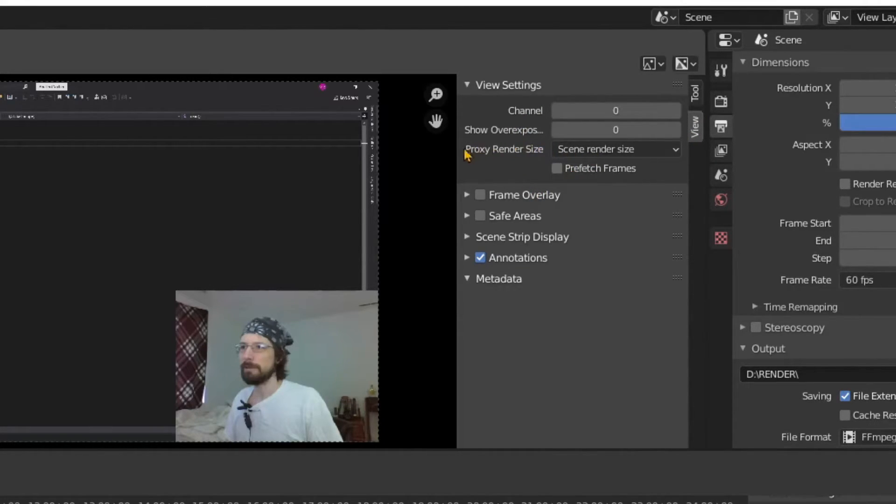
pyautogui.click(640, 151)
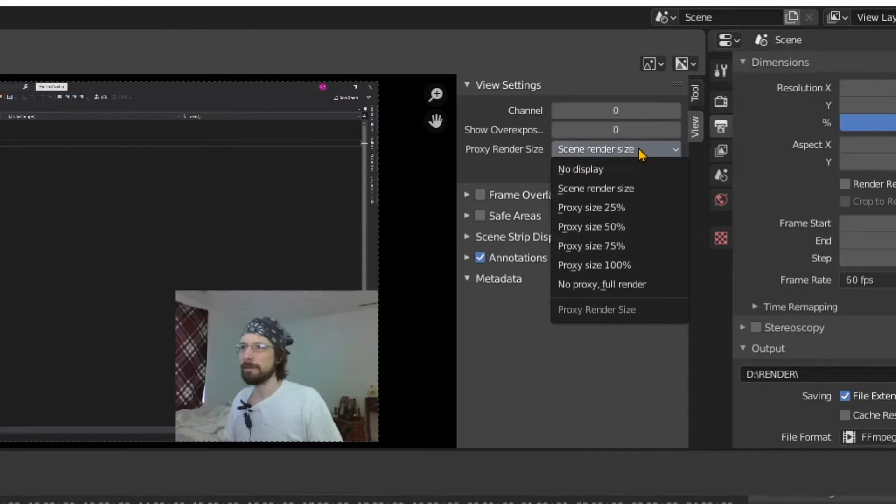
pyautogui.click(619, 207)
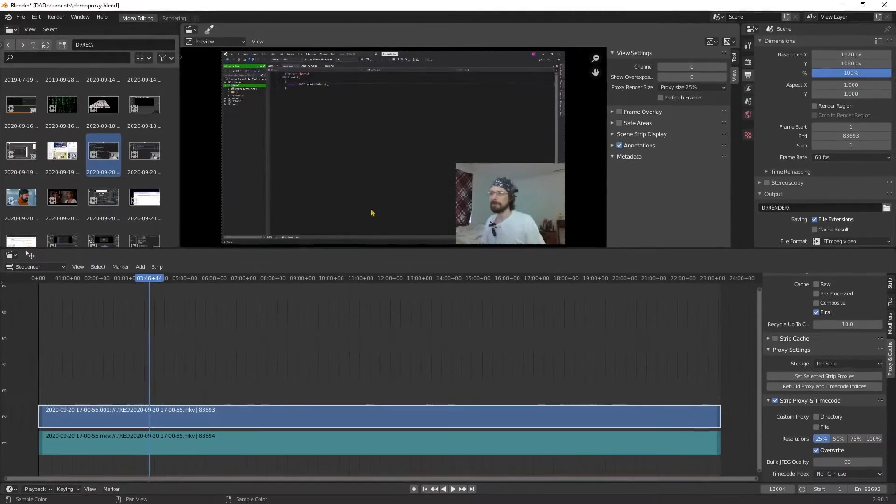
# Jump and scrub the playhead across the recording to check how responsive the 25% proxy preview is
pyautogui.click(275, 279)
pyautogui.click(473, 282)
pyautogui.click(329, 279)
pyautogui.moveTo(264, 282); pyautogui.dragTo(445, 306)
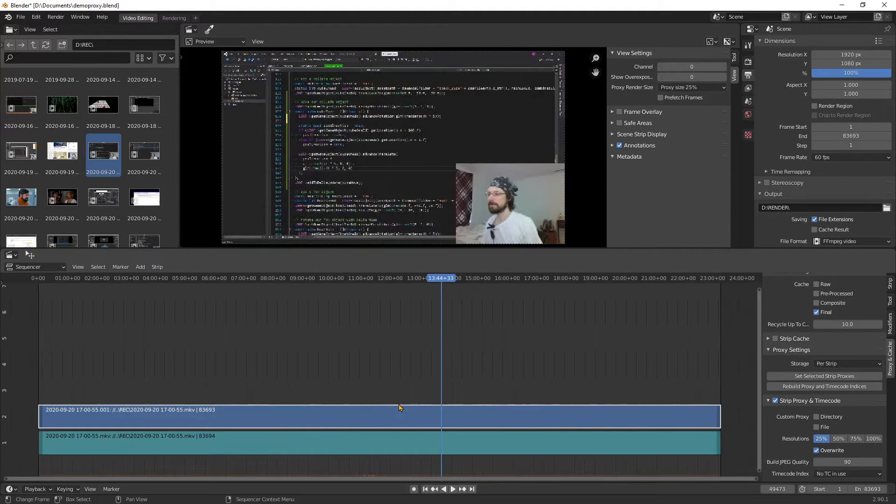
pyautogui.click(289, 279)
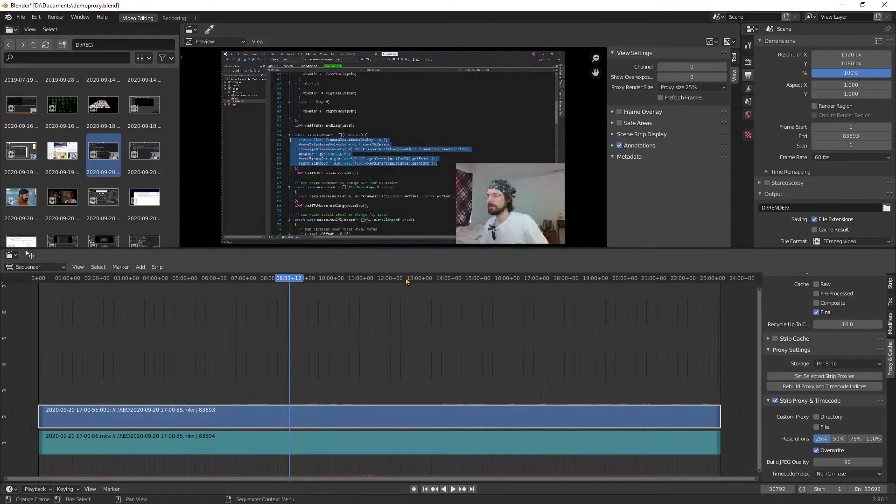
pyautogui.click(380, 308)
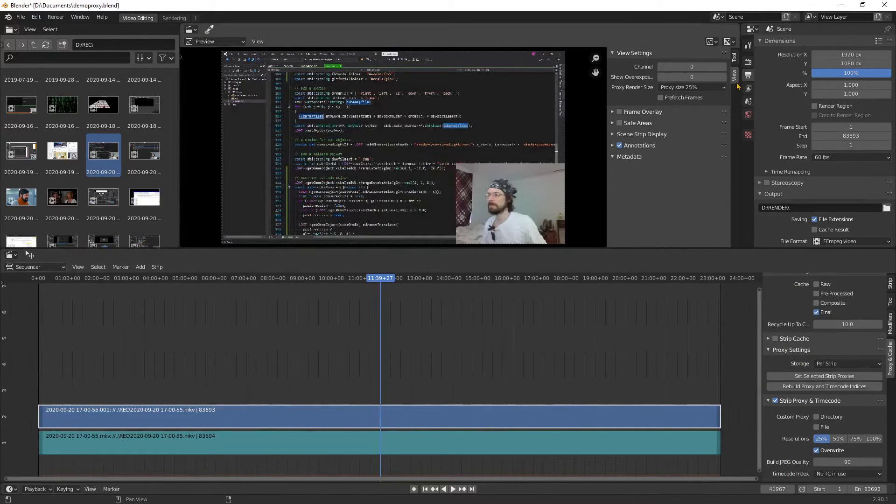
pyautogui.moveTo(451, 280); pyautogui.dragTo(422, 288)
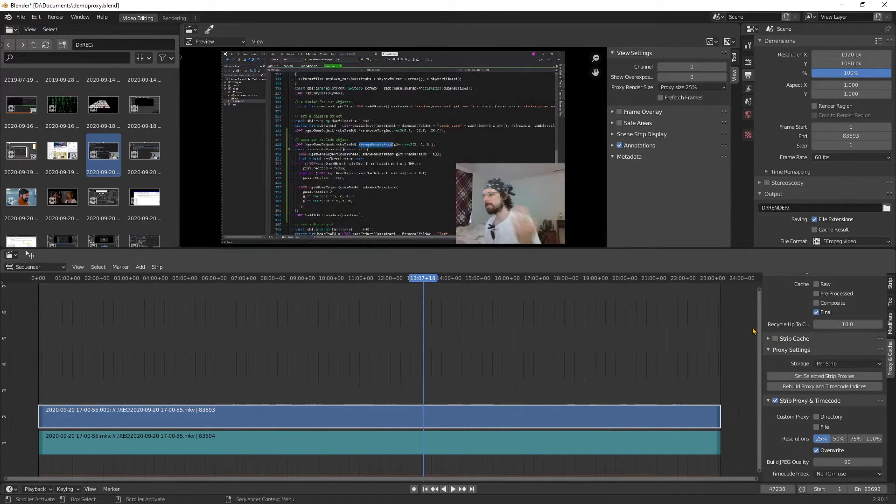
pyautogui.scroll(-2, 540, 320)
pyautogui.moveTo(595, 340); pyautogui.dragTo(366, 310, button='middle')
pyautogui.scroll(-7, 384, 316)
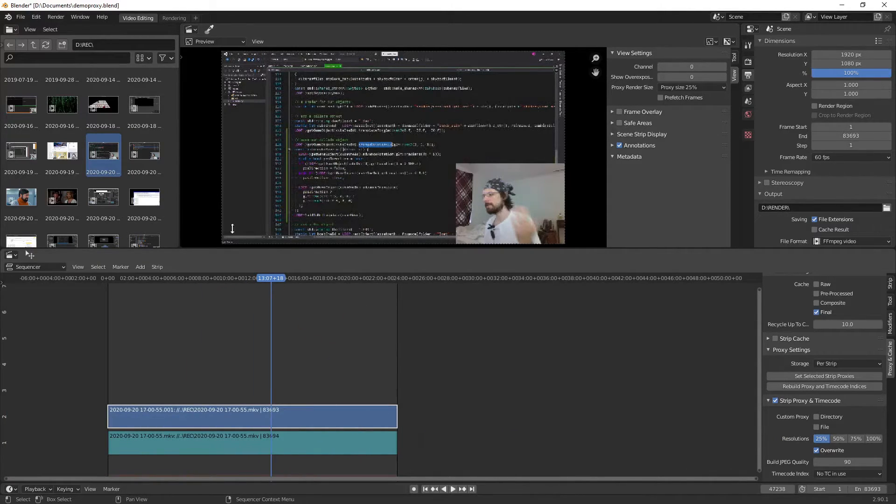
pyautogui.click(224, 351)
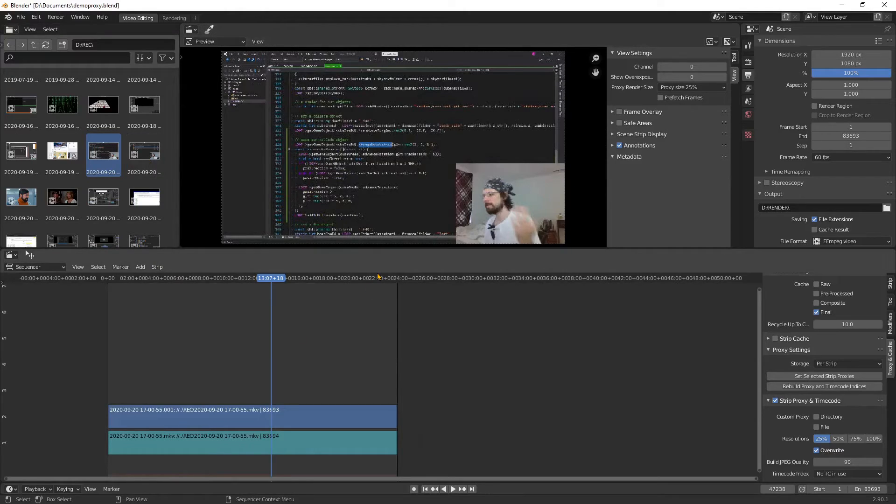
pyautogui.click(351, 281)
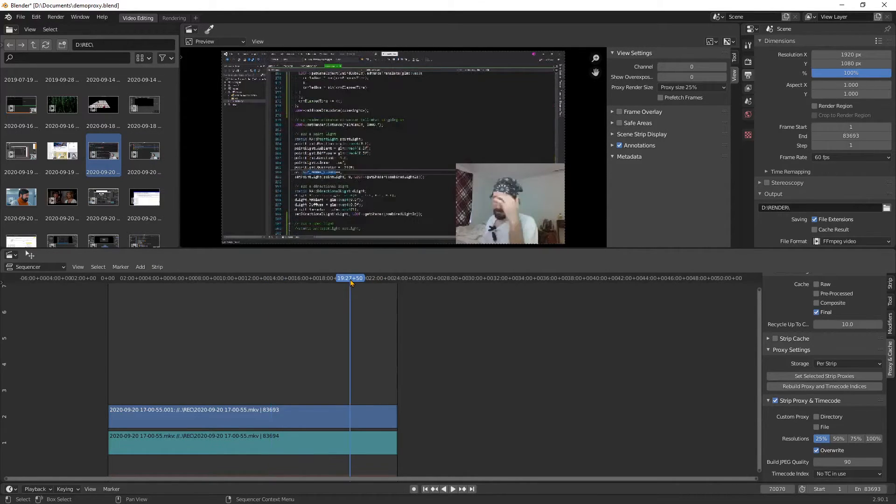
pyautogui.hotkey('shift', 'Right')
pyautogui.moveTo(141, 161); pyautogui.dragTo(475, 396)
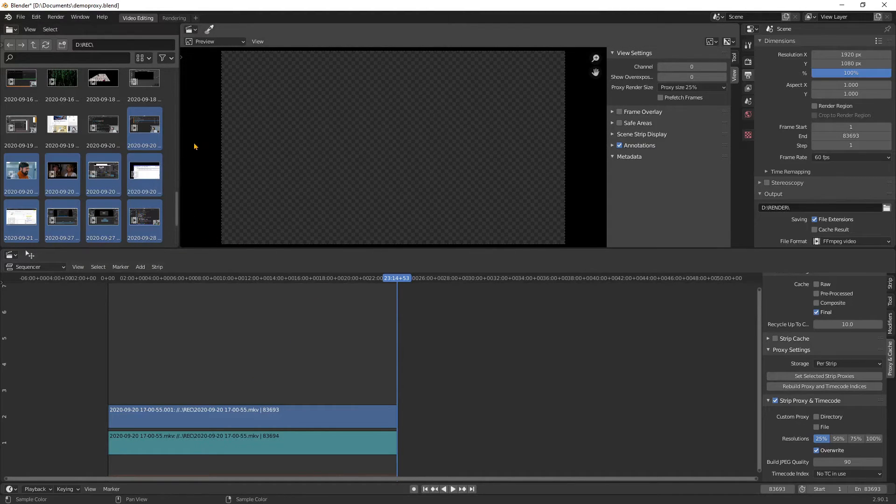
pyautogui.moveTo(159, 135); pyautogui.dragTo(562, 383)
pyautogui.click(570, 362)
# Select both video strips with the first recording active and switch the proxy storage to Project
pyautogui.click(359, 424)
pyautogui.keyDown('shift'); pyautogui.click(435, 426); pyautogui.keyUp('shift')
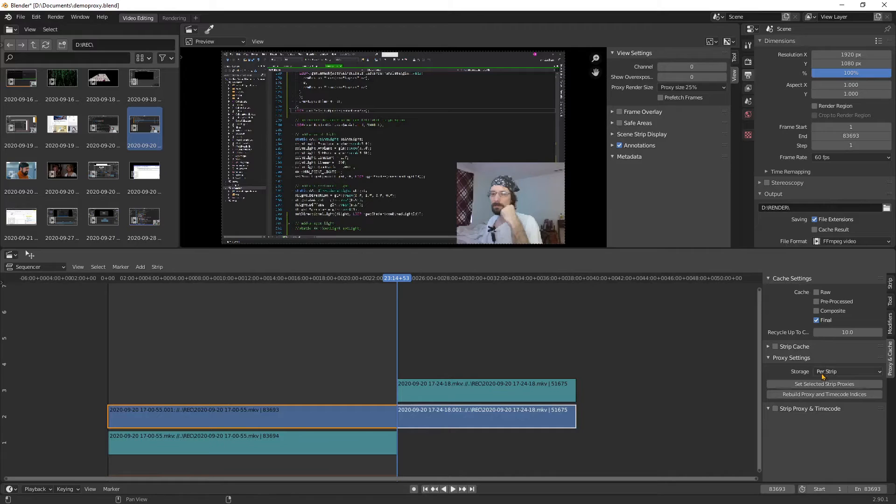
pyautogui.click(638, 430)
pyautogui.click(470, 413)
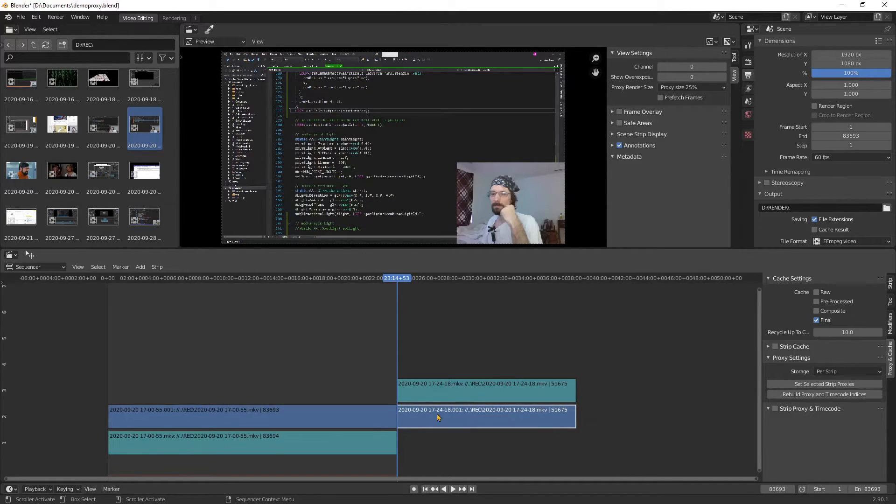
pyautogui.keyDown('shift'); pyautogui.click(380, 420); pyautogui.keyUp('shift')
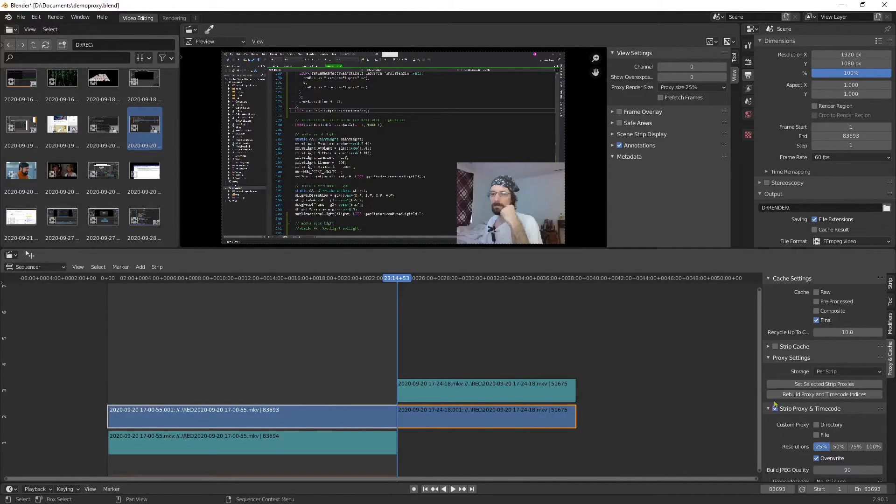
pyautogui.click(857, 372)
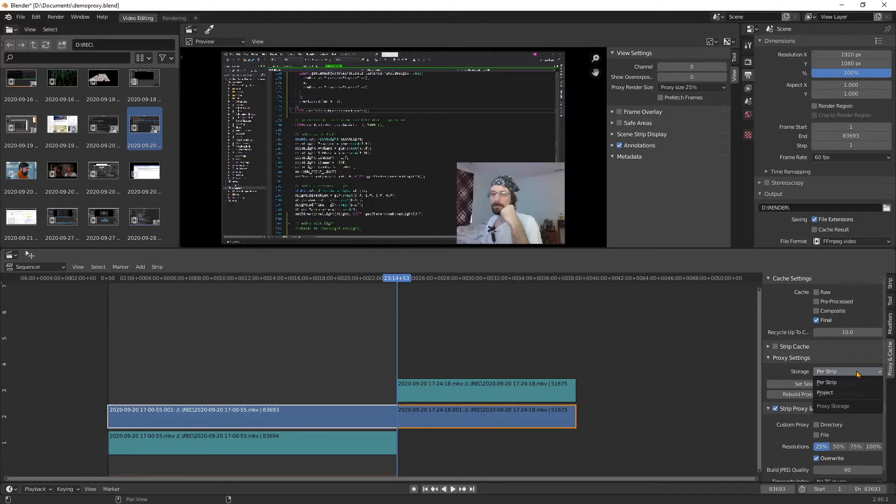
pyautogui.click(846, 399)
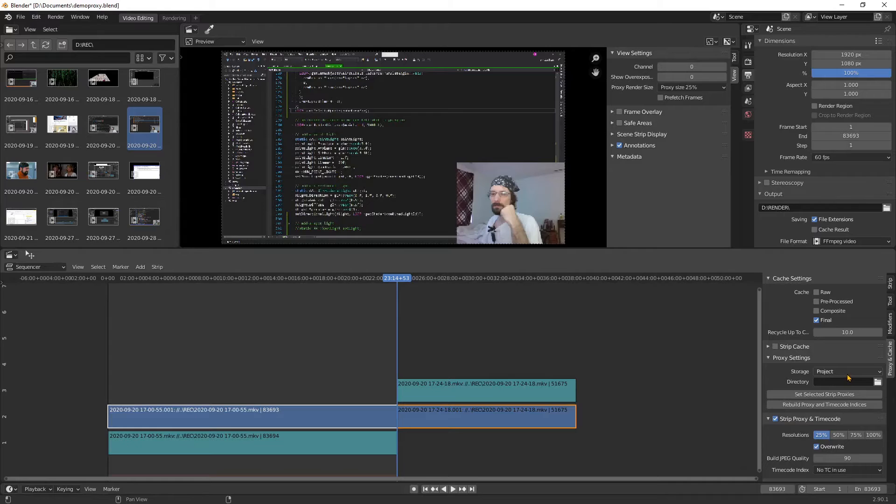
pyautogui.scroll(-2, 381, 422)
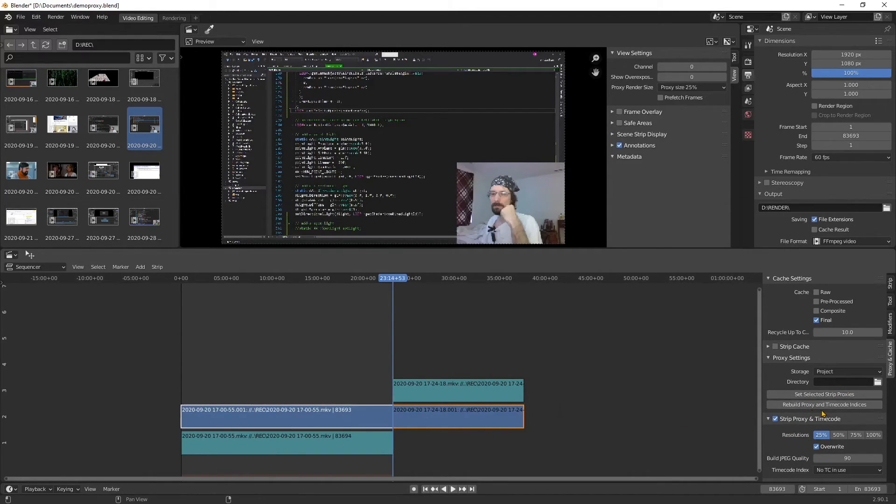
# Return the proxy storage to Per Strip and compare the Strip Proxy & Timecode settings of both video strips
pyautogui.click(854, 373)
pyautogui.click(844, 387)
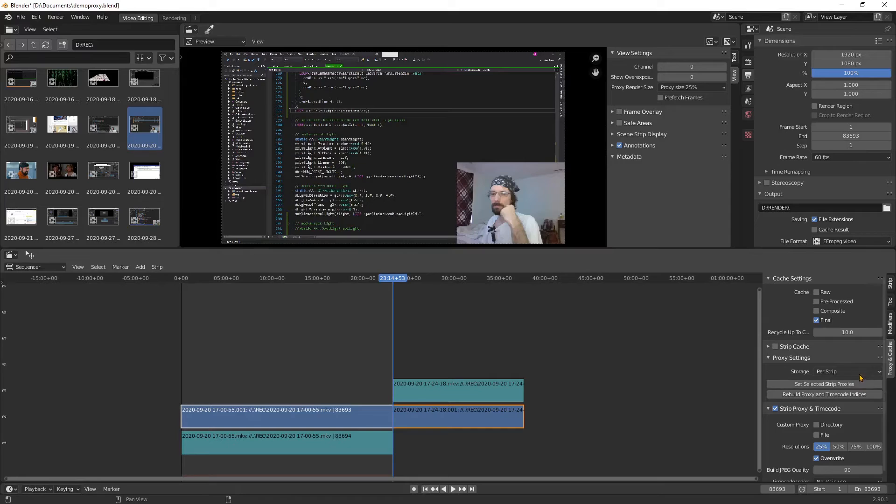
pyautogui.click(644, 414)
pyautogui.click(461, 421)
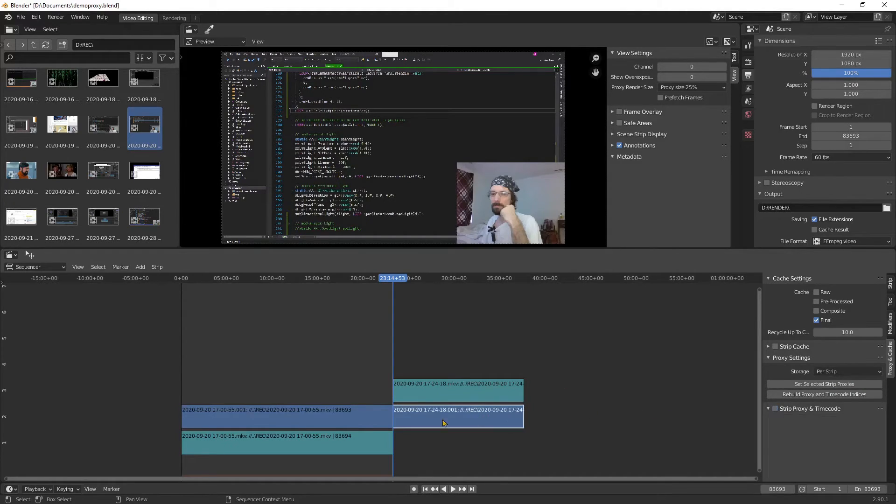
pyautogui.click(338, 420)
pyautogui.click(449, 416)
pyautogui.keyDown('shift'); pyautogui.click(382, 423); pyautogui.keyUp('shift')
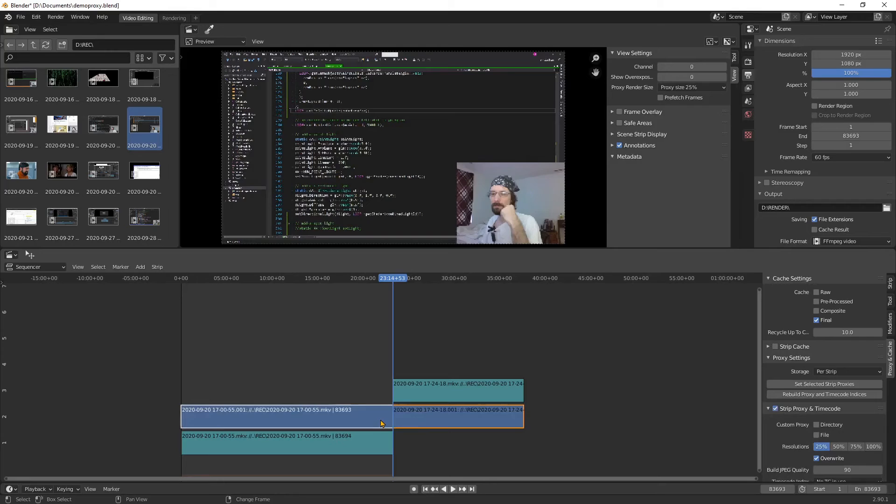
# Try the Project proxy storage once more, deselect the strips and revert the storage to Per Strip
pyautogui.click(850, 372)
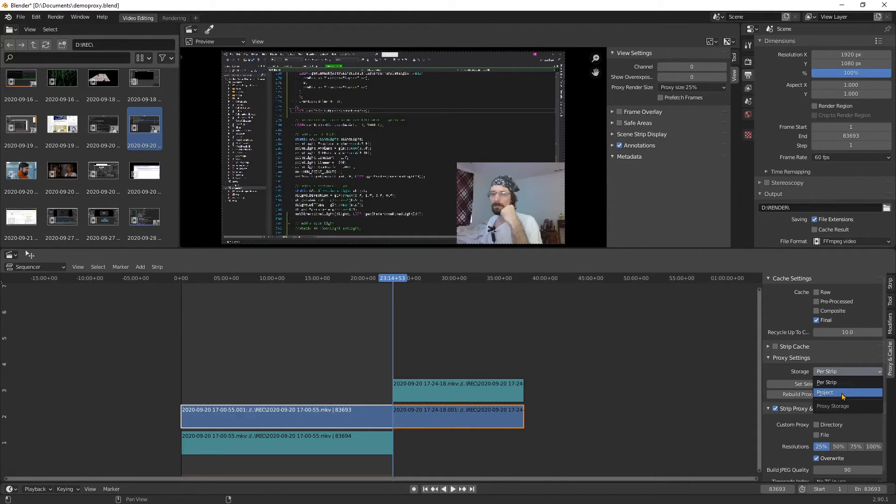
pyautogui.click(842, 393)
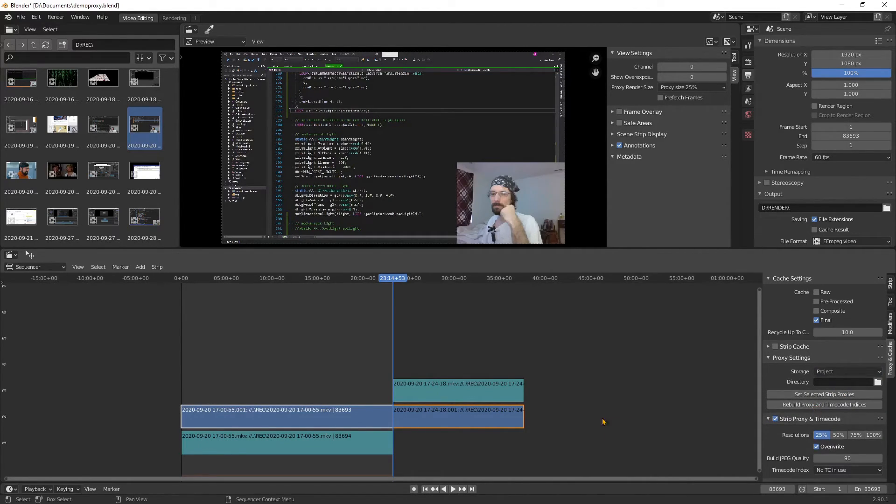
pyautogui.click(555, 451)
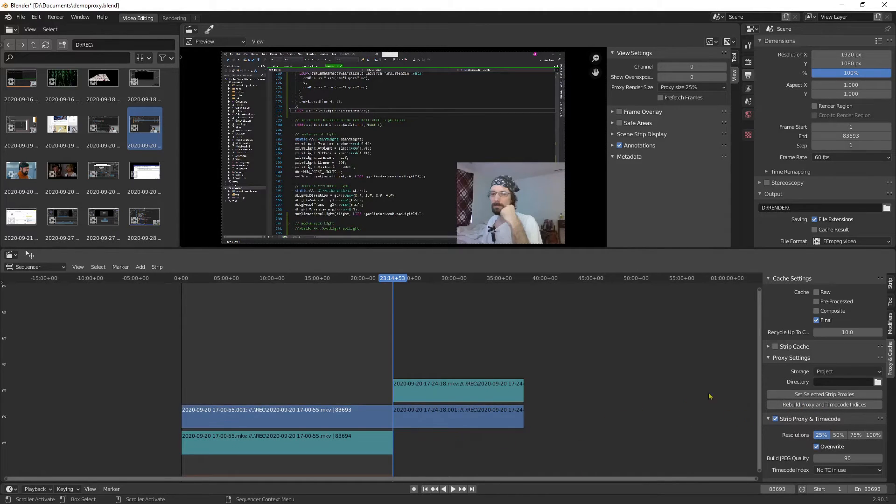
pyautogui.click(847, 372)
pyautogui.click(846, 388)
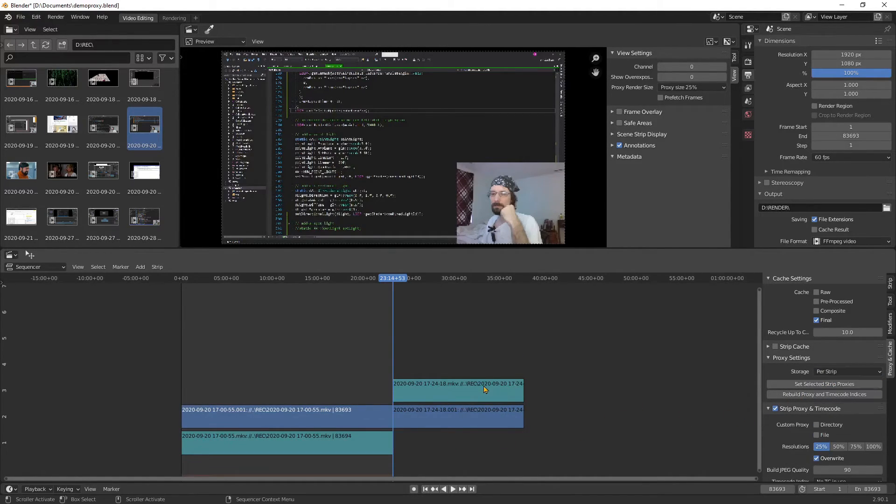
# Delete the second recording's video and audio strips and move the playhead back into the first recording
pyautogui.click(472, 411)
pyautogui.press('Delete')
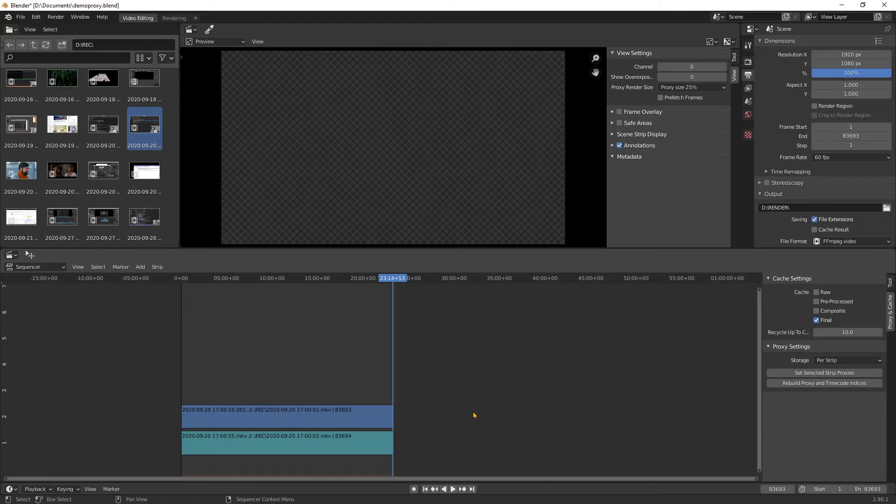
pyautogui.click(276, 281)
# Select the recording's video and audio strips, then review the render options and the output format settings
pyautogui.click(280, 412)
pyautogui.keyDown('shift'); pyautogui.click(284, 435); pyautogui.keyUp('shift')
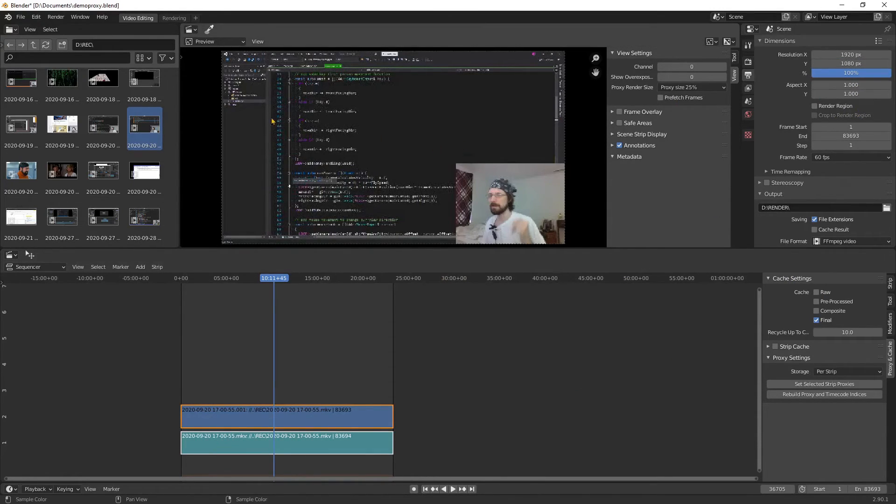
pyautogui.click(56, 17)
pyautogui.click(378, 324)
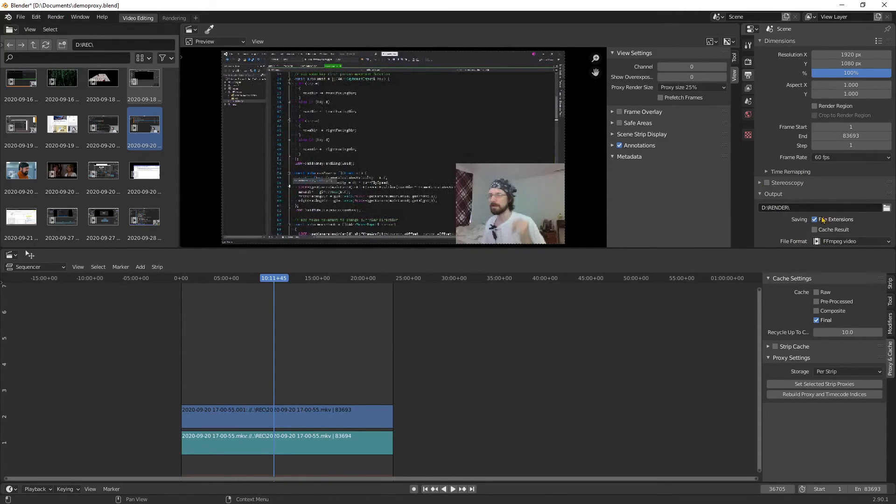
pyautogui.scroll(-2, 789, 220)
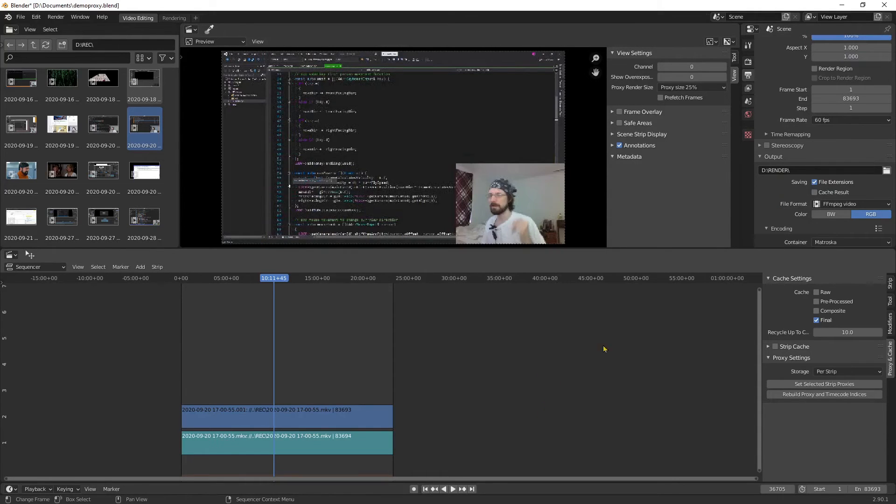
# Scrub, briefly play and jump through the remaining recording to recheck the proxy preview's responsiveness
pyautogui.moveTo(329, 303); pyautogui.dragTo(236, 280)
pyautogui.press('space')
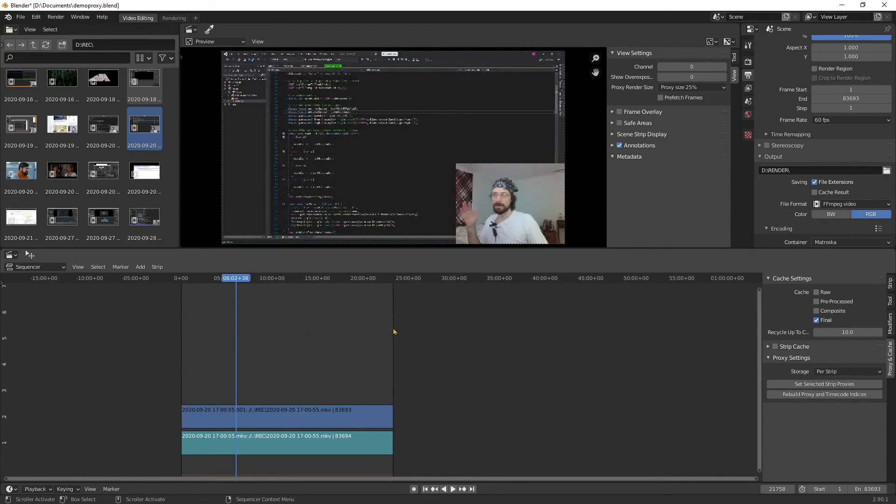
pyautogui.click(276, 279)
pyautogui.click(294, 279)
pyautogui.click(216, 282)
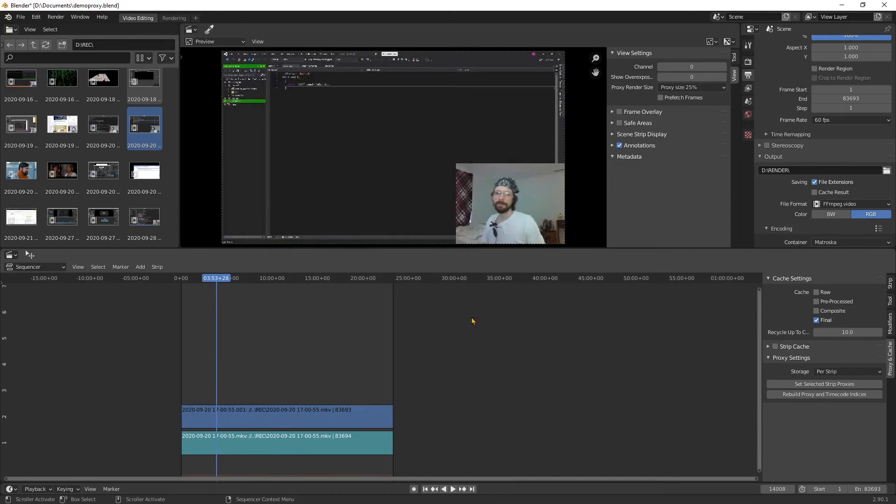